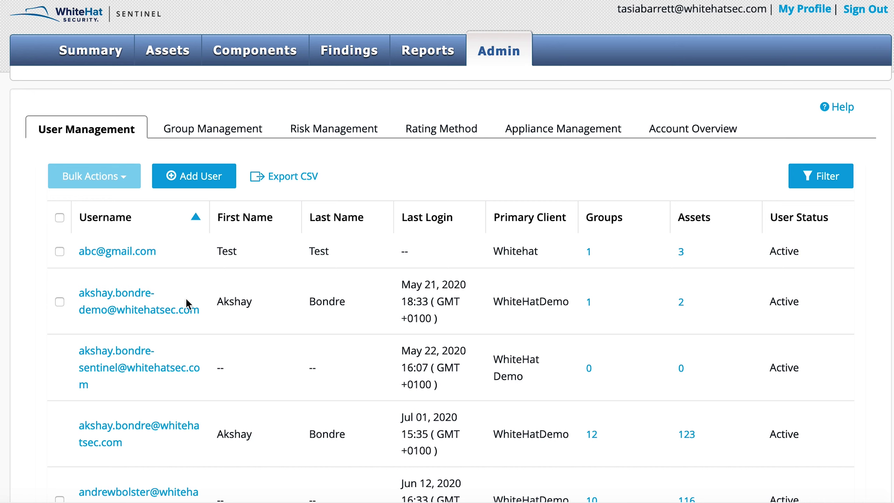
Select the first two users in the list and show the bulk actions available for them.
click(59, 251)
click(59, 301)
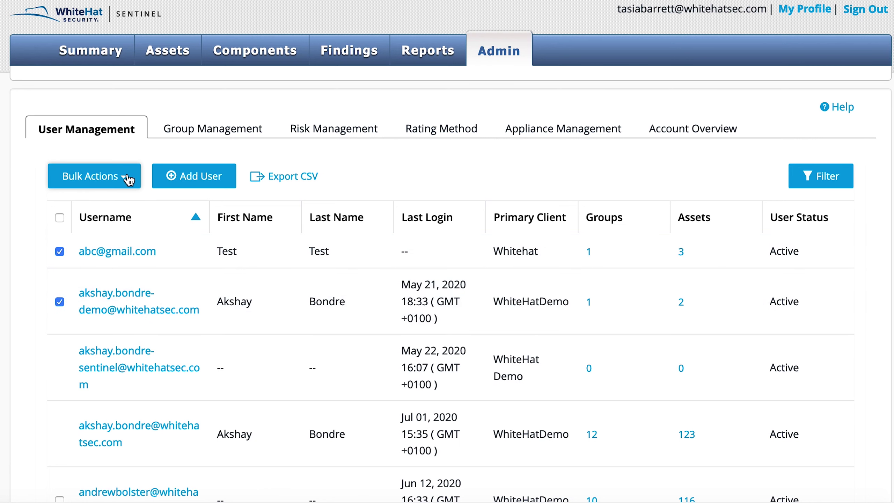
click(129, 180)
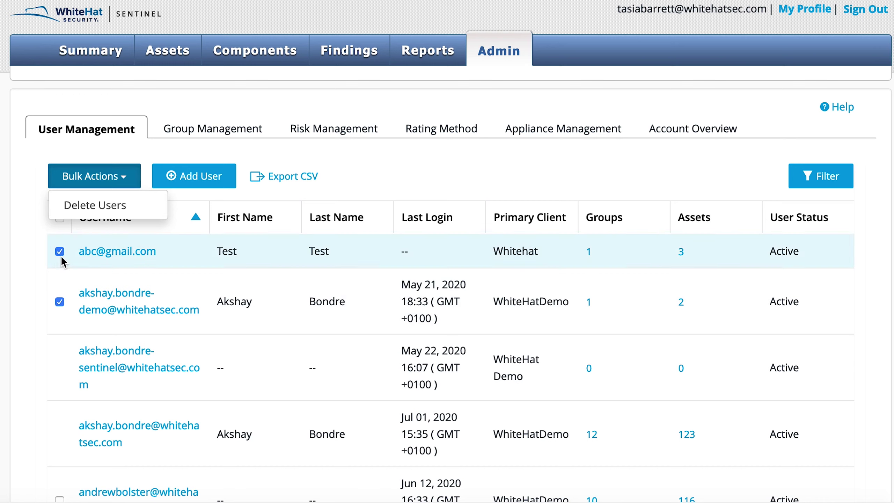
click(45, 253)
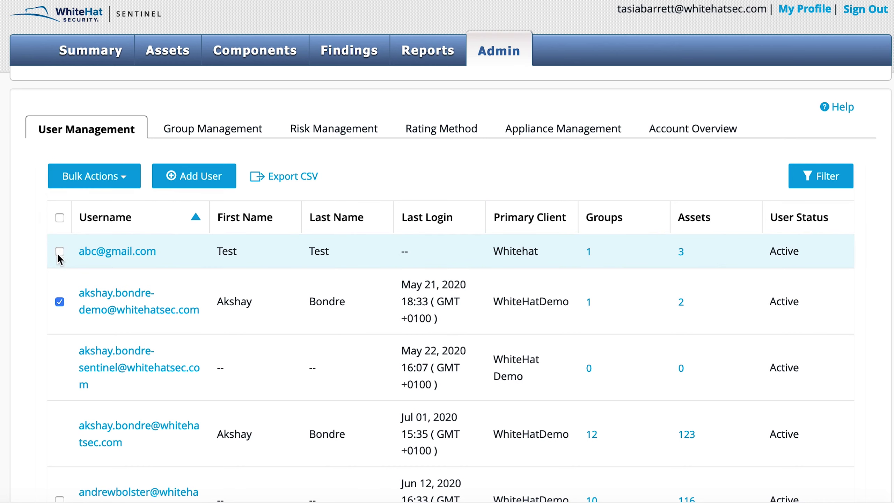
Start adding a new user with WhiteHat Demo as the primary client.
click(194, 175)
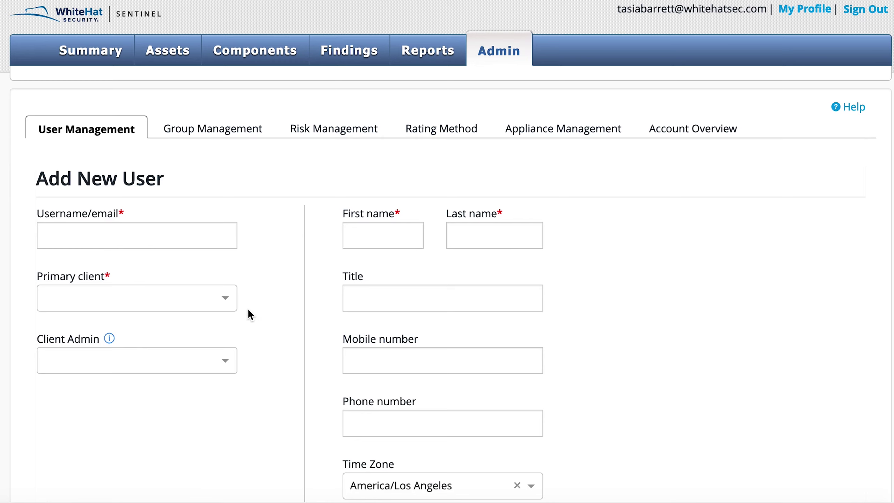
click(228, 301)
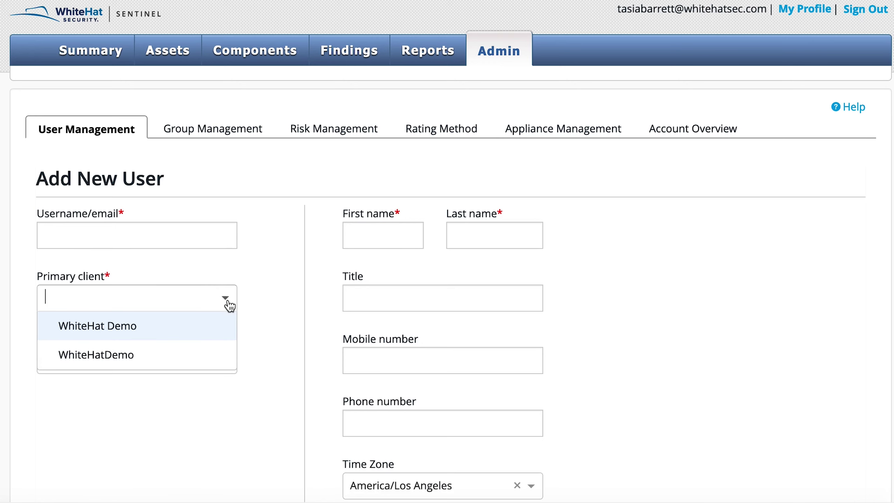
click(199, 331)
Make the new user a client admin for WhiteHatDemo.
scroll(255, 341, down, 3)
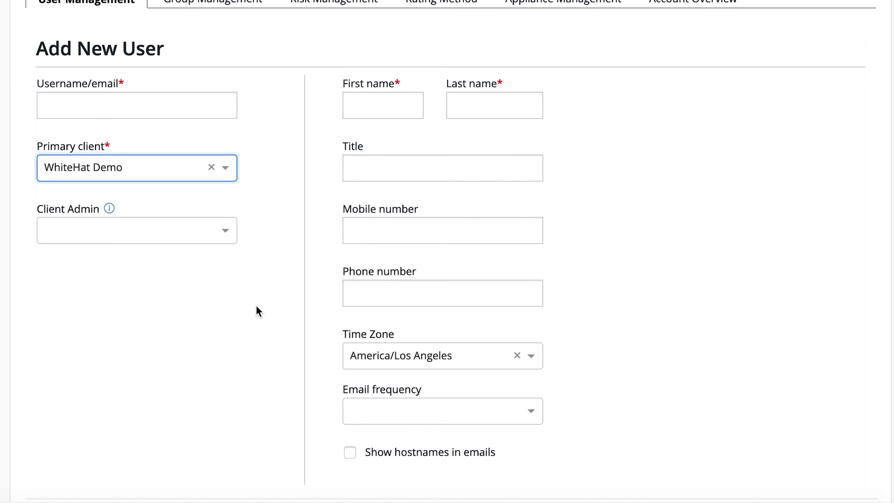
scroll(256, 306, down, 2)
scroll(237, 254, up, 4)
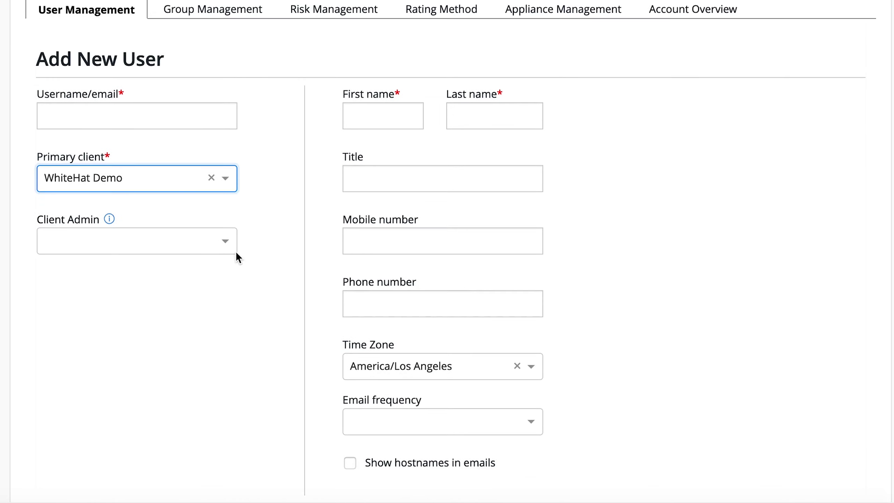
click(232, 299)
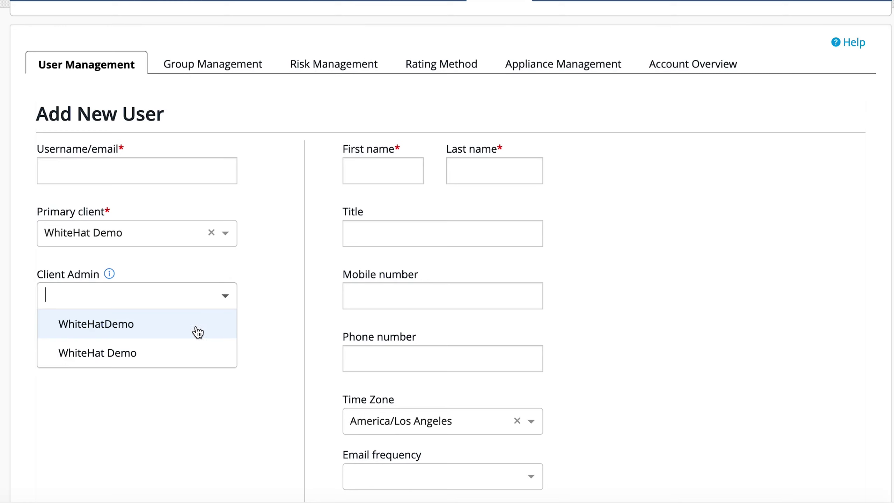
click(198, 332)
click(259, 343)
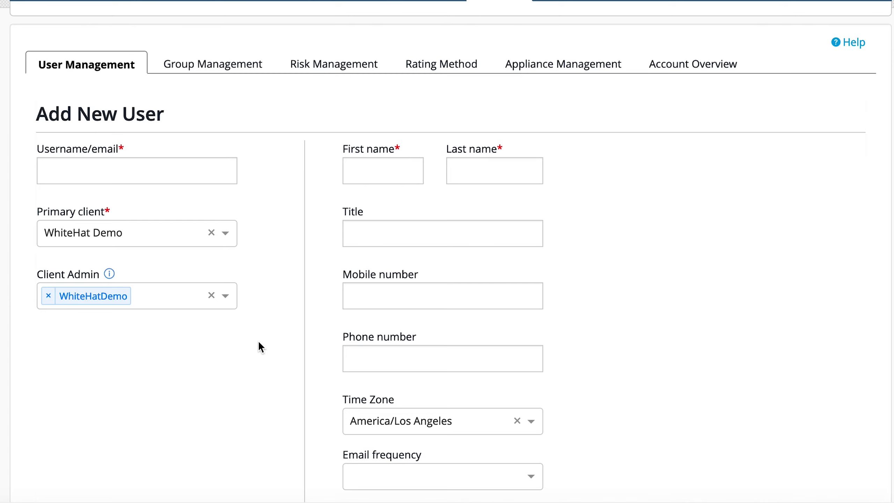
Remove the client admin assignment and discard the new user form.
click(48, 297)
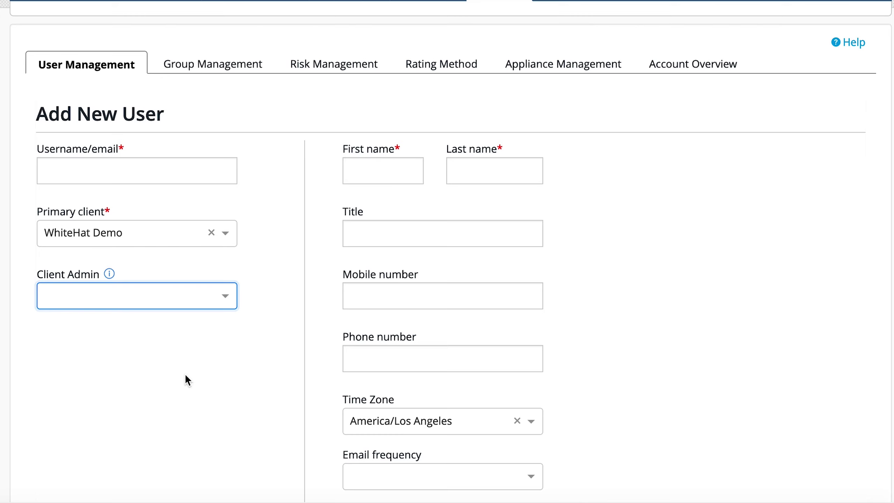
scroll(184, 373, down, 3)
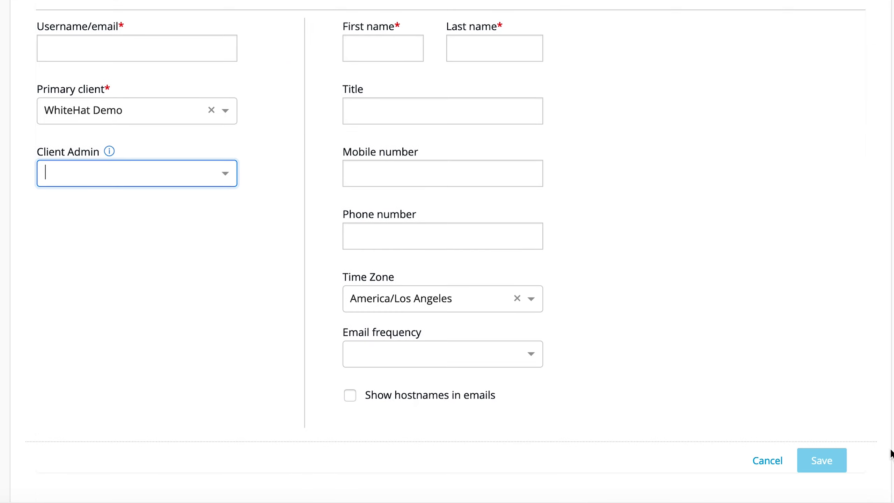
click(772, 462)
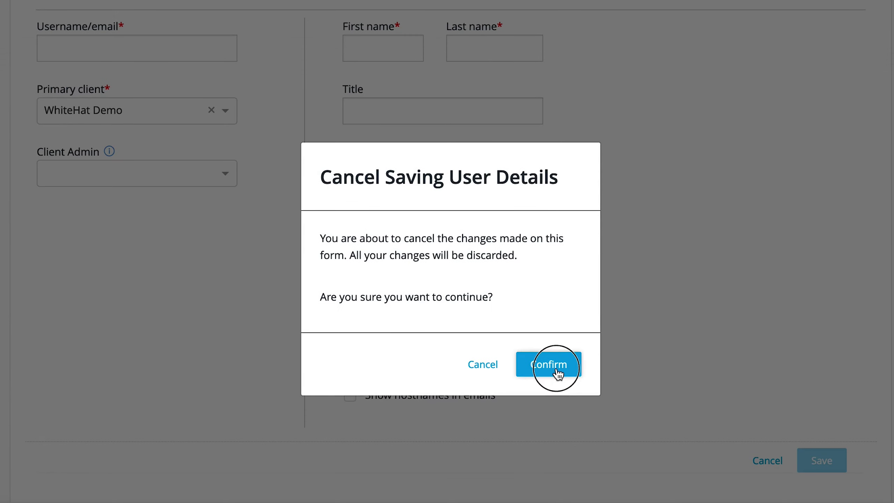
click(556, 366)
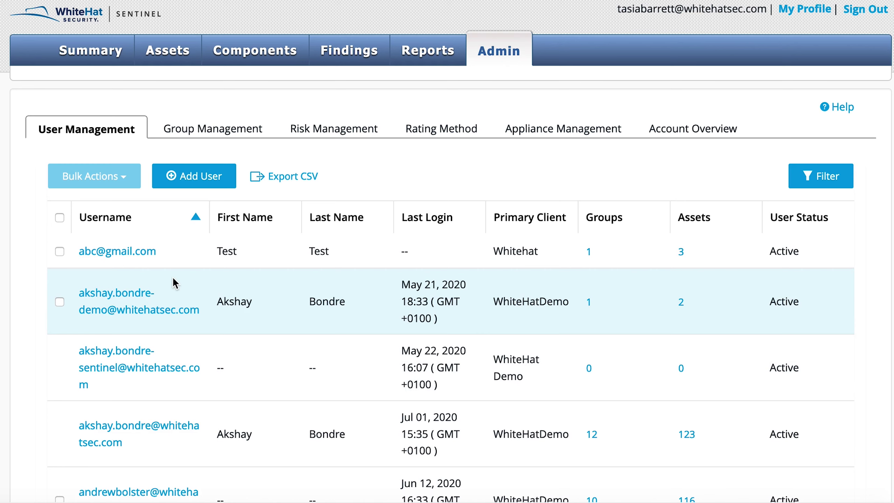
Open the details of the first user in the list and examine the profile, assigned roles, groups and assets.
click(135, 252)
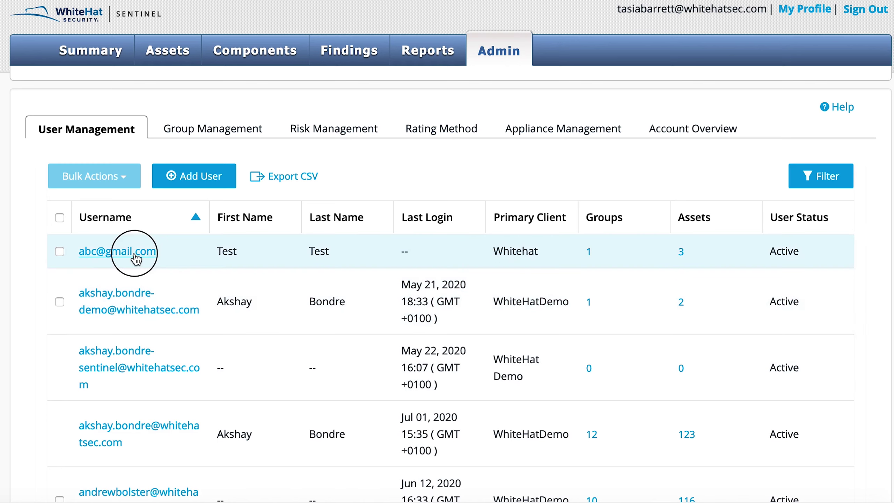
scroll(224, 322, down, 3)
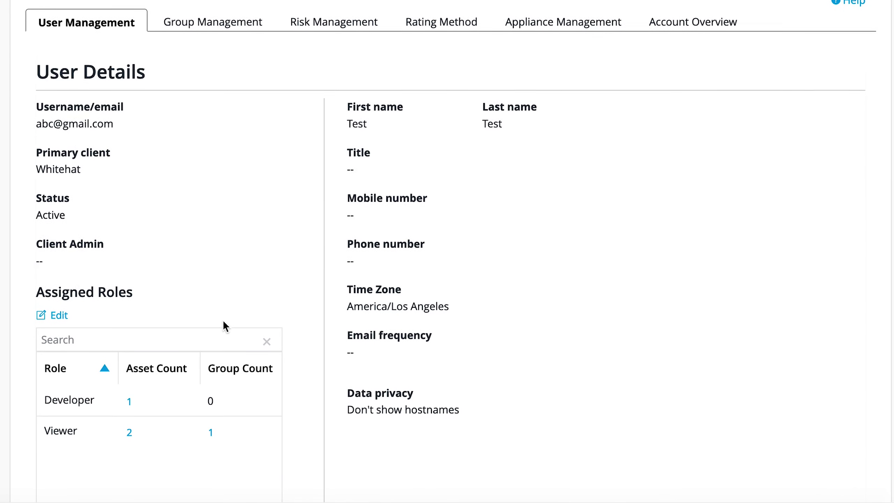
scroll(296, 260, down, 2)
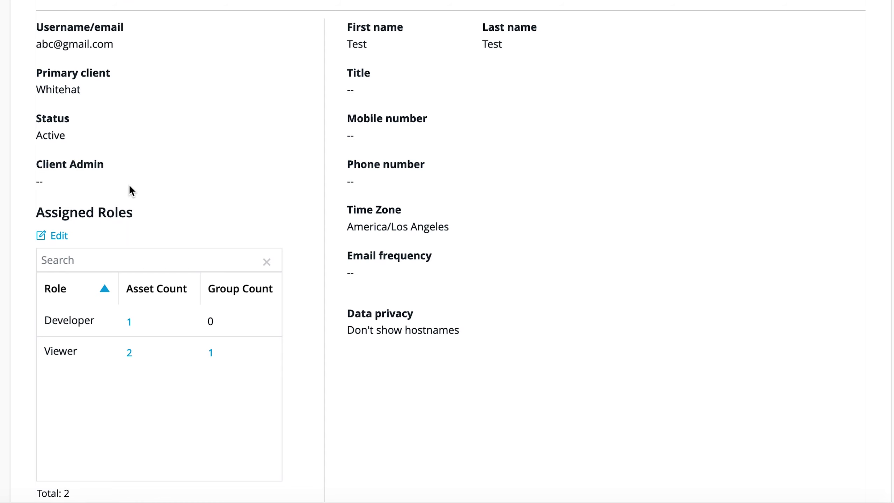
scroll(129, 188, down, 3)
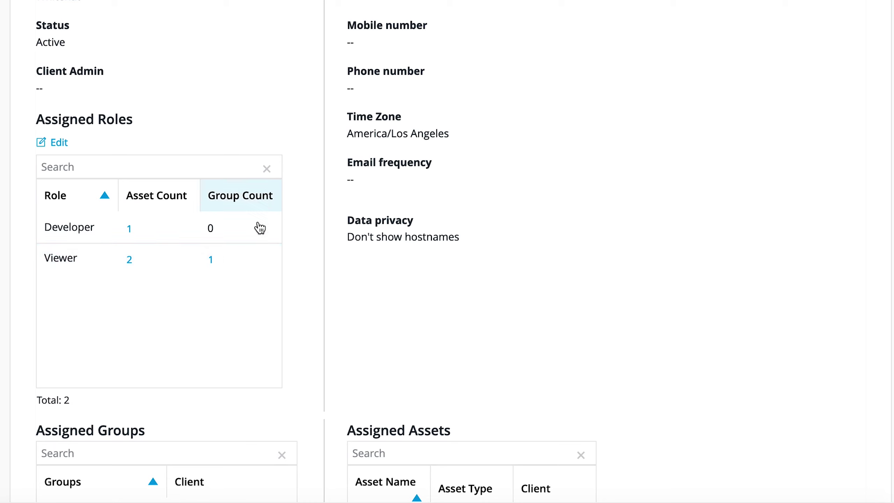
scroll(377, 311, down, 5)
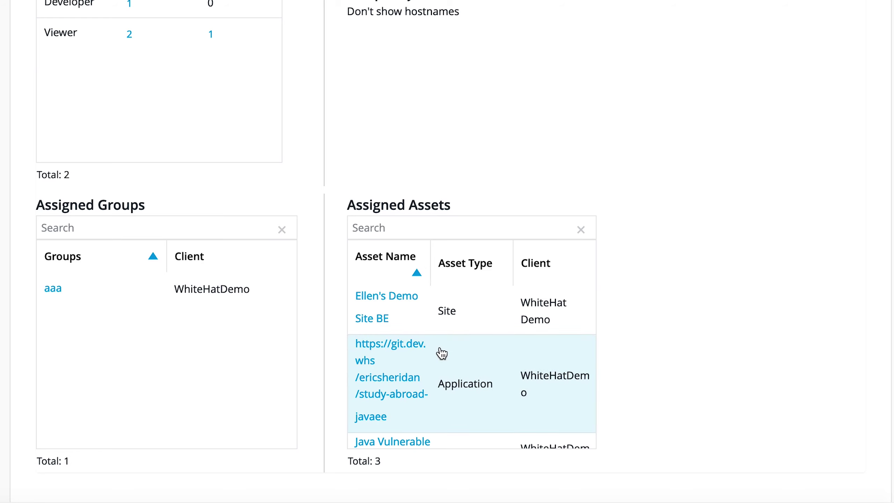
scroll(442, 353, down, 2)
scroll(442, 353, up, 2)
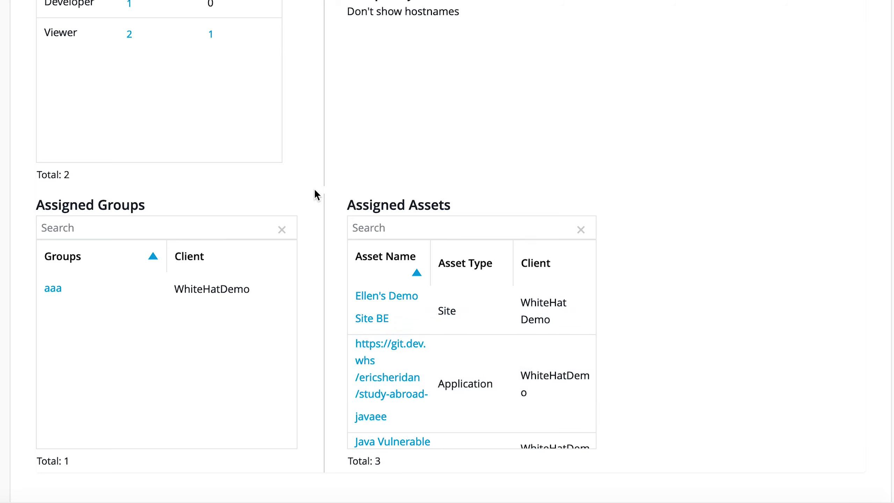
Start editing the user's assigned roles and set the association type to Individual assets.
scroll(315, 189, up, 5)
scroll(61, 84, up, 1)
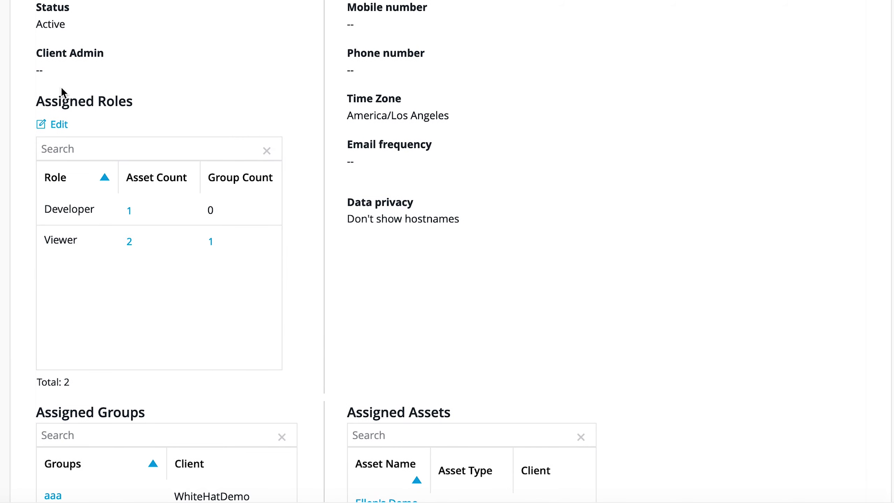
click(62, 126)
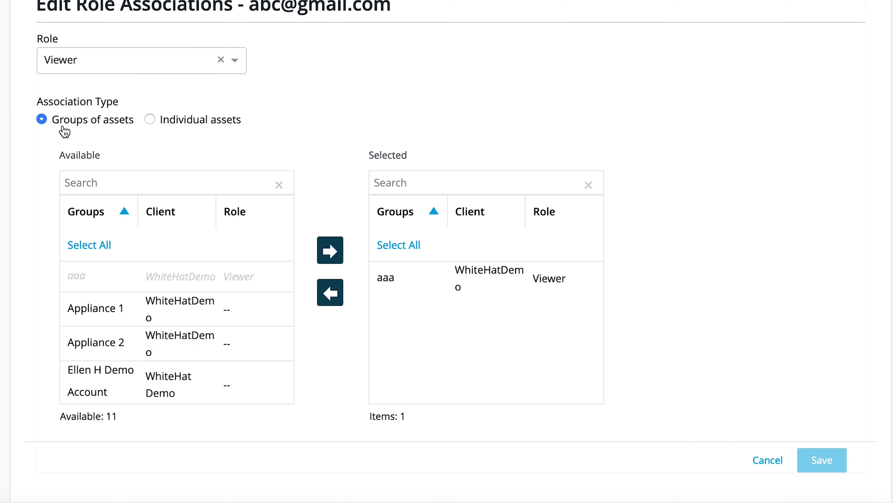
scroll(63, 133, up, 2)
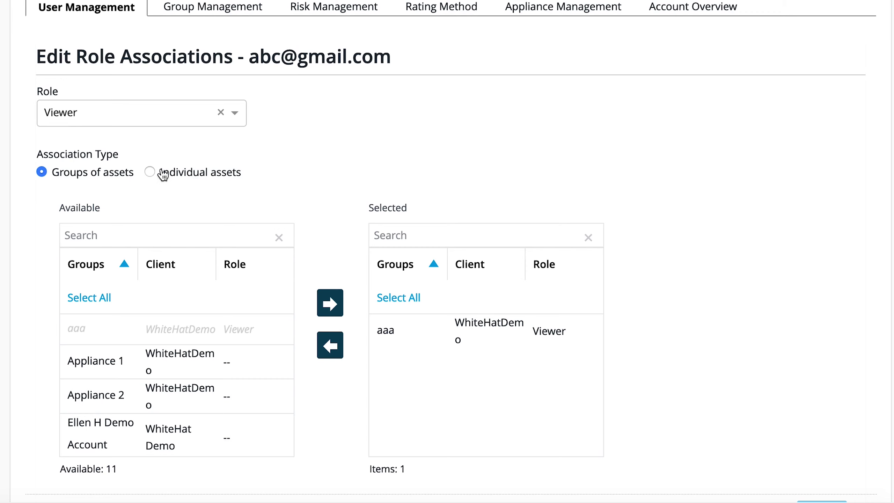
click(150, 171)
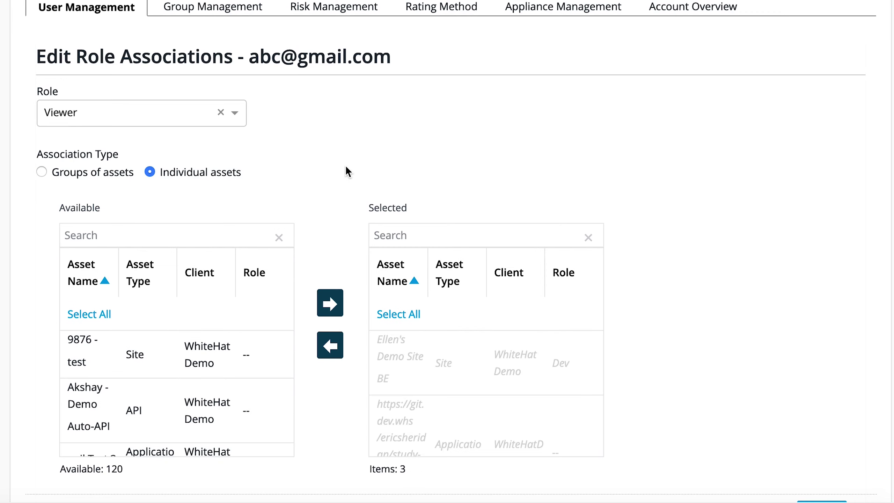
Choose the Admin role and add the 9876 - test site to the user's selected assets.
click(240, 119)
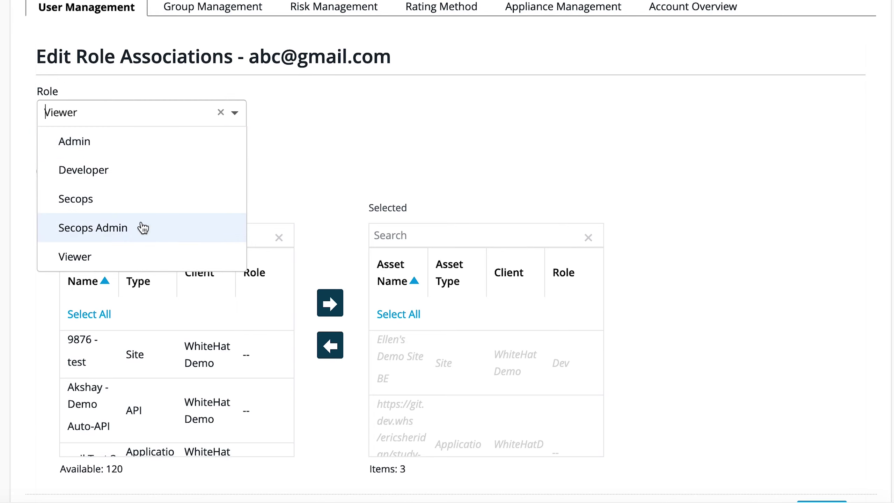
click(93, 145)
scroll(343, 154, down, 2)
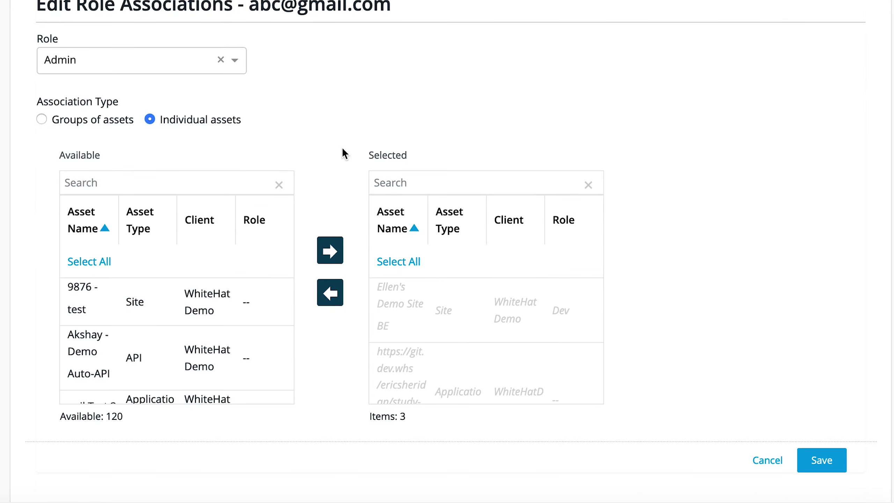
click(90, 306)
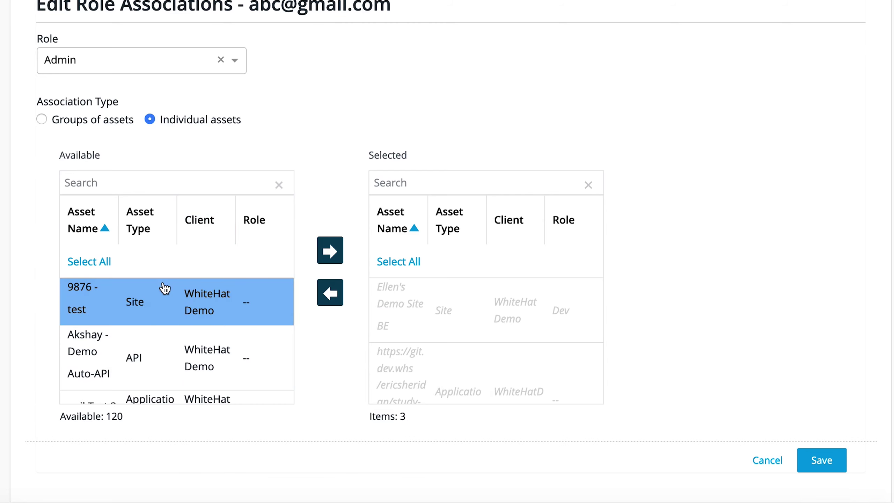
click(329, 252)
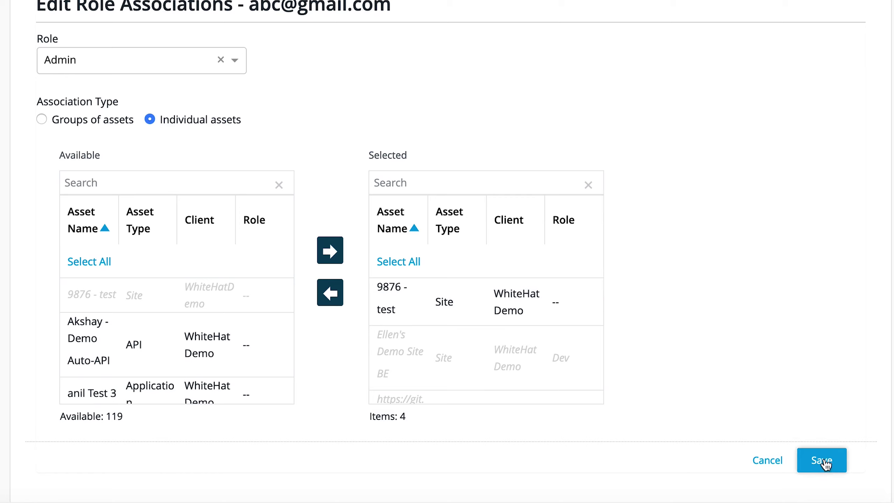
Try the Secops Admin role with the Demo Auto-API asset added, and discard the role association changes.
click(236, 62)
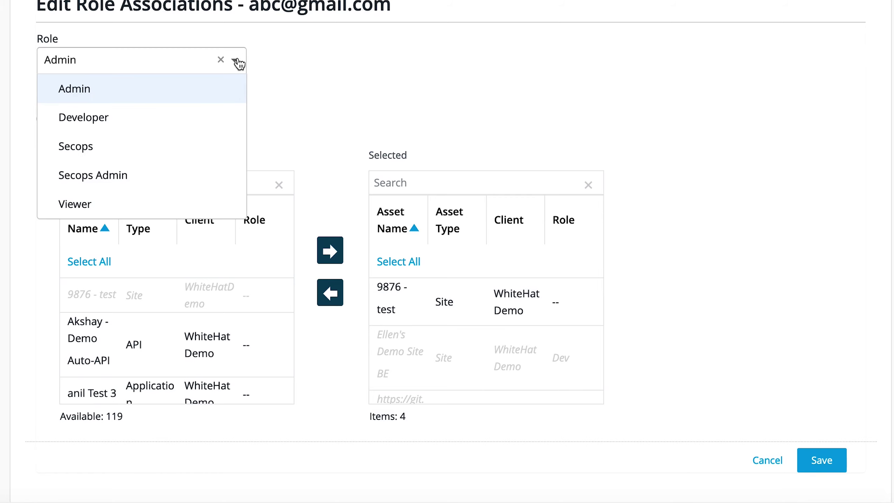
click(93, 173)
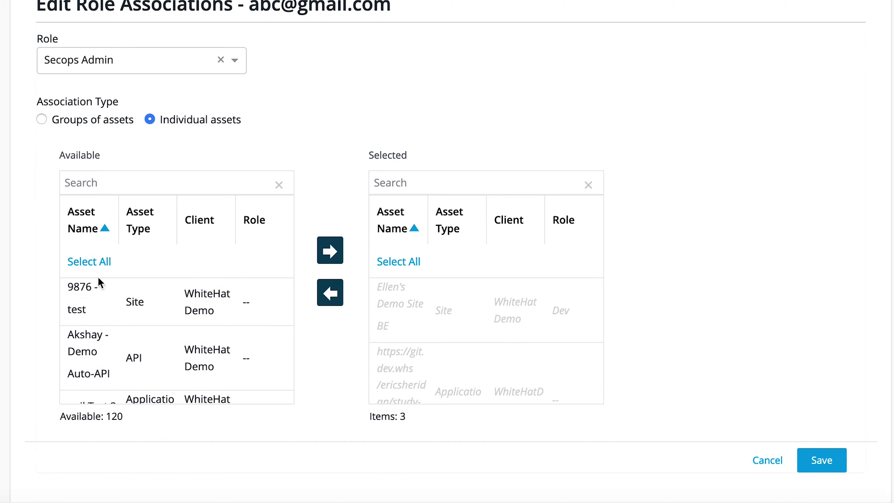
click(96, 367)
click(327, 252)
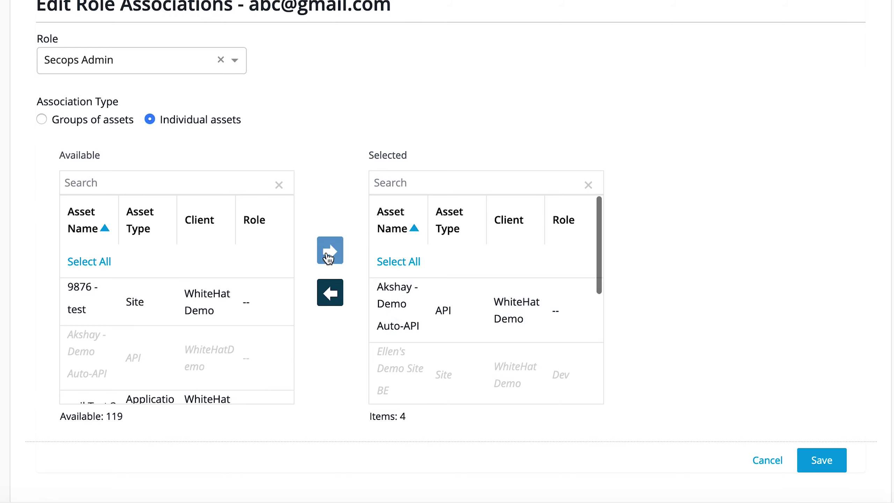
click(449, 303)
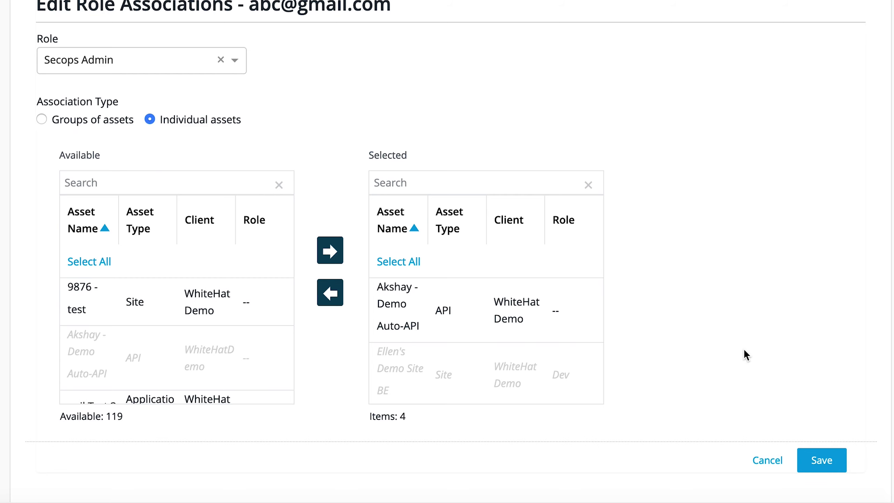
click(767, 459)
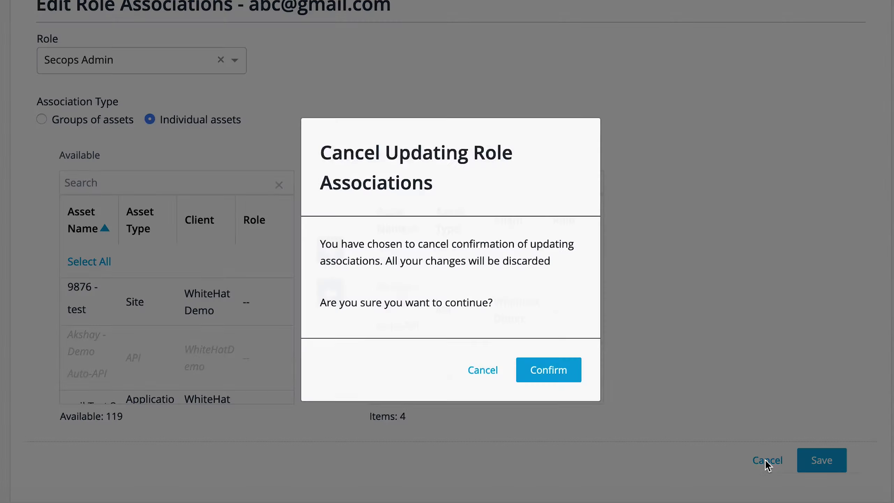
click(538, 392)
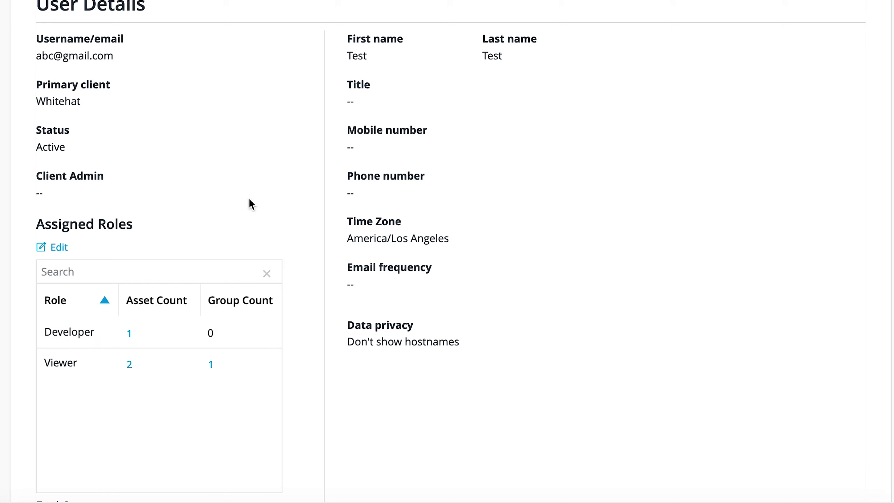
Review the assigned groups, assets and roles on the user's details page.
scroll(375, 260, down, 8)
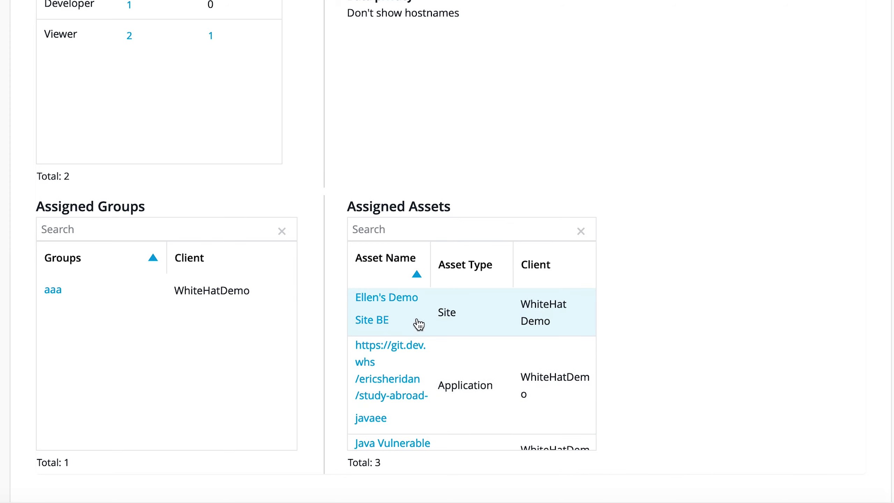
scroll(329, 175, up, 4)
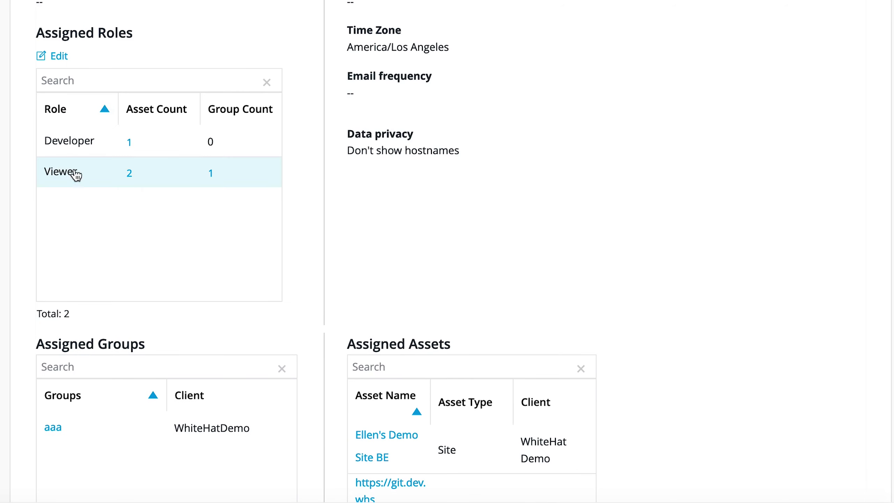